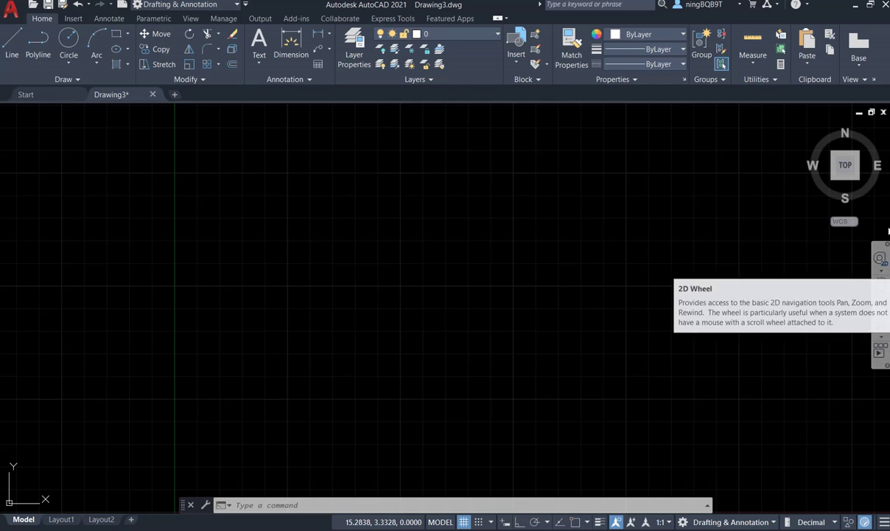
Step: Use Zoom All to show the entire drawing area of Drawing3
{"action": "left_click", "coordinate": [883, 316]}
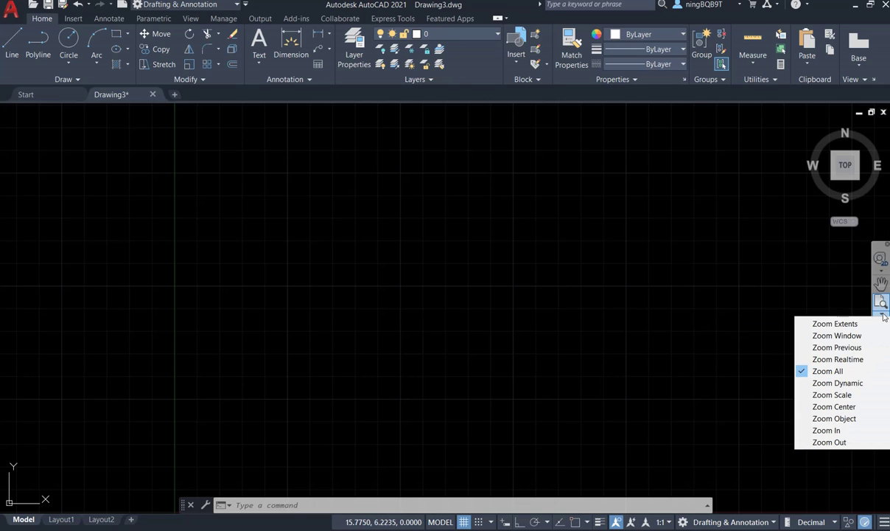
{"action": "left_click", "coordinate": [825, 372]}
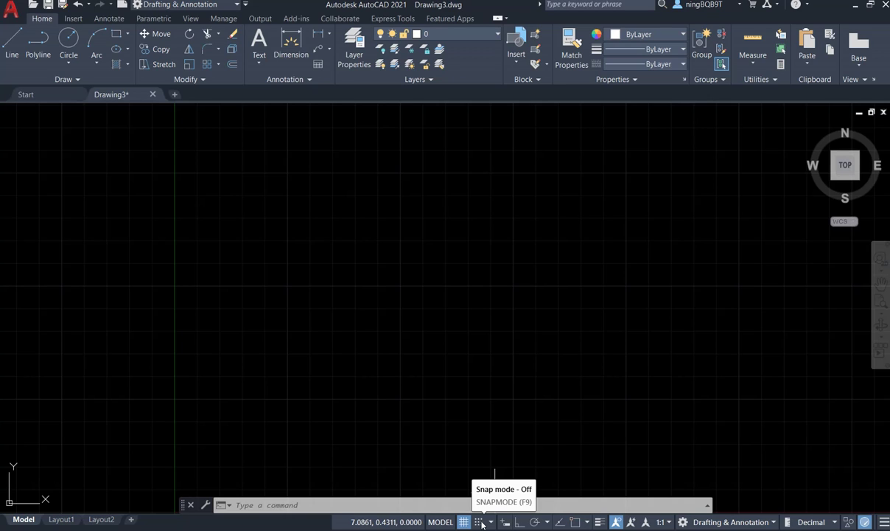
Step: Turn on snap and set grid X and Y spacing to 1 in Snap and Grid settings
{"action": "left_click", "coordinate": [479, 522]}
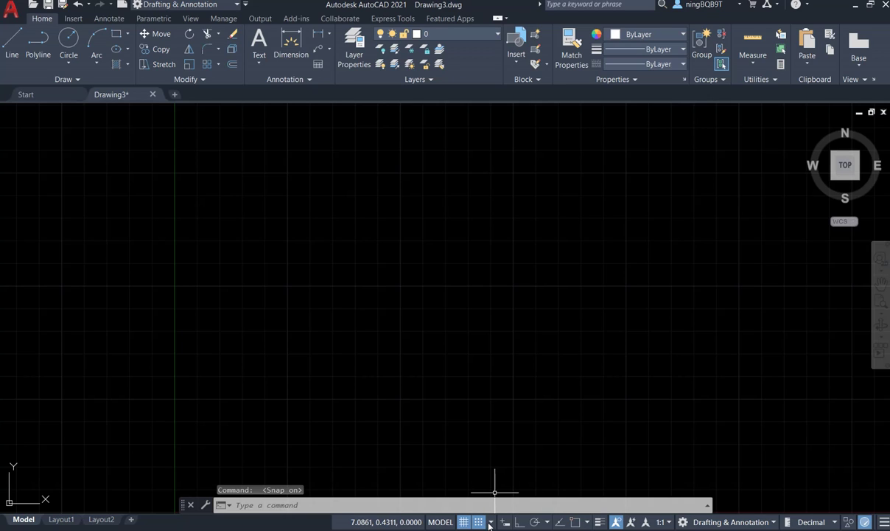
{"action": "left_click", "coordinate": [492, 522]}
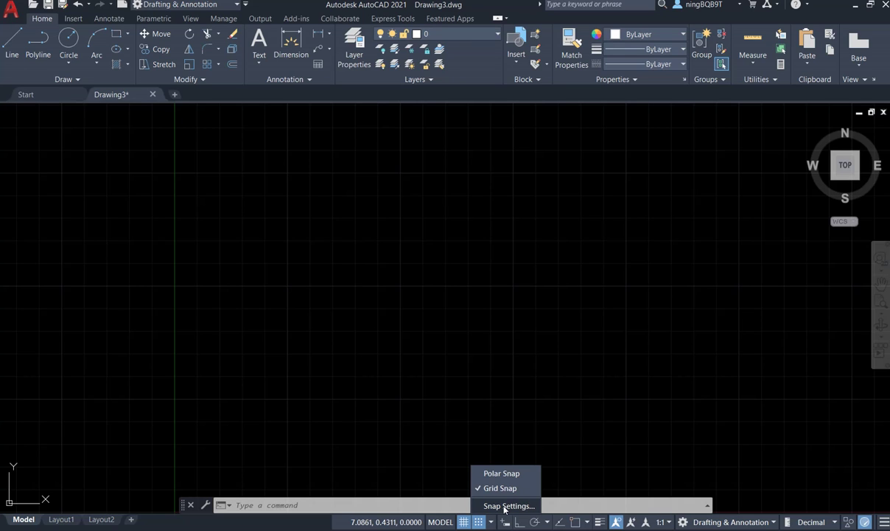
{"action": "left_click", "coordinate": [504, 506]}
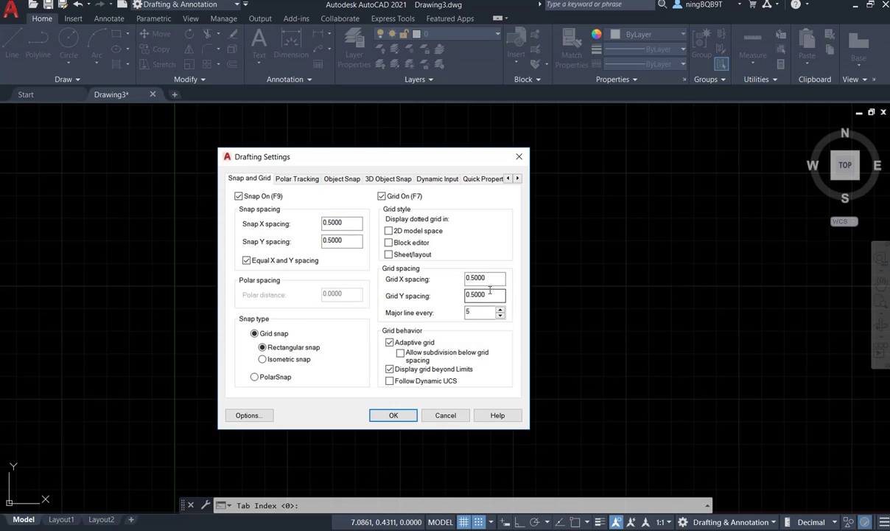
{"action": "double_click", "coordinate": [479, 278]}
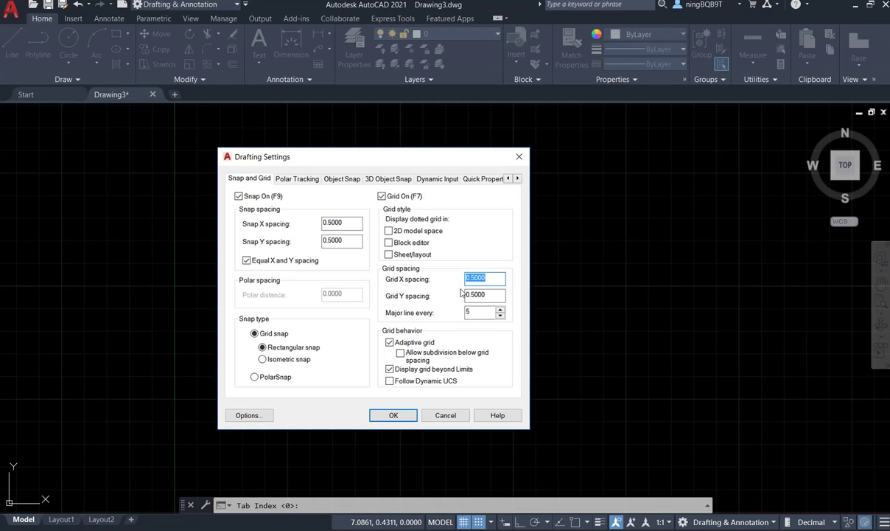
{"action": "type", "text": "1"}
{"action": "key", "text": "Tab"}
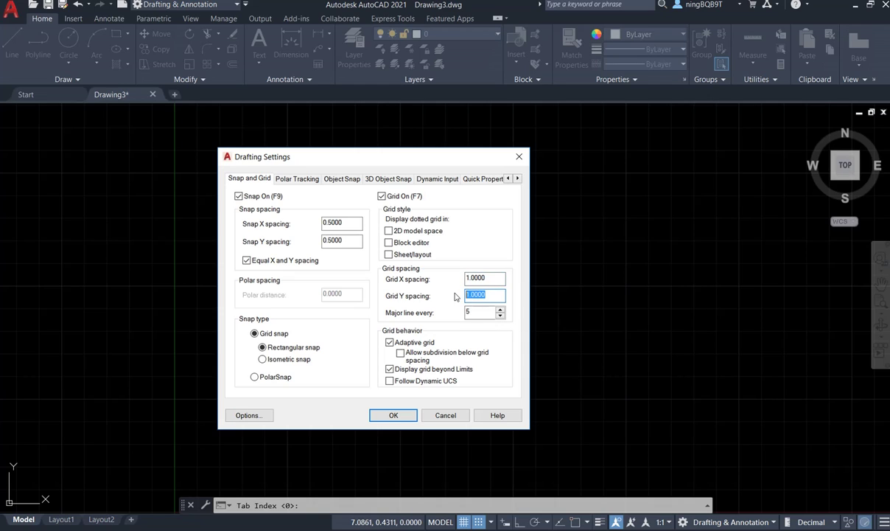
{"action": "left_click", "coordinate": [483, 294]}
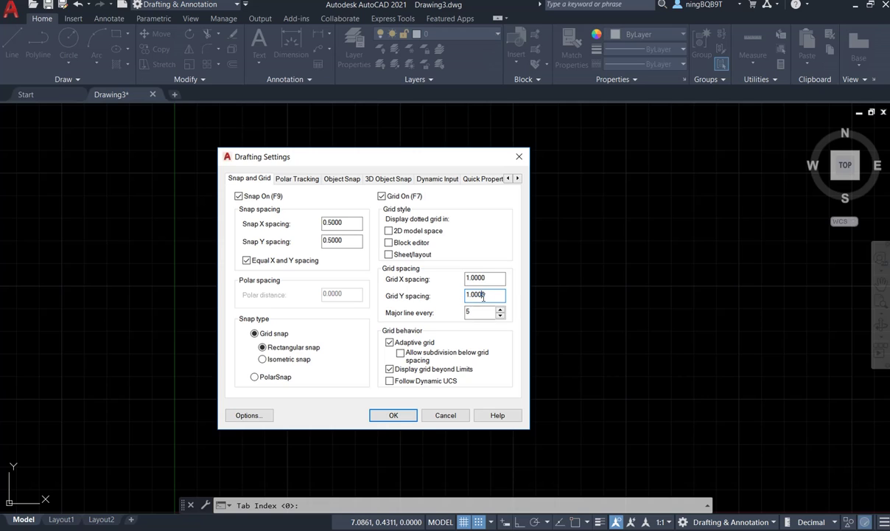
{"action": "left_click", "coordinate": [394, 415]}
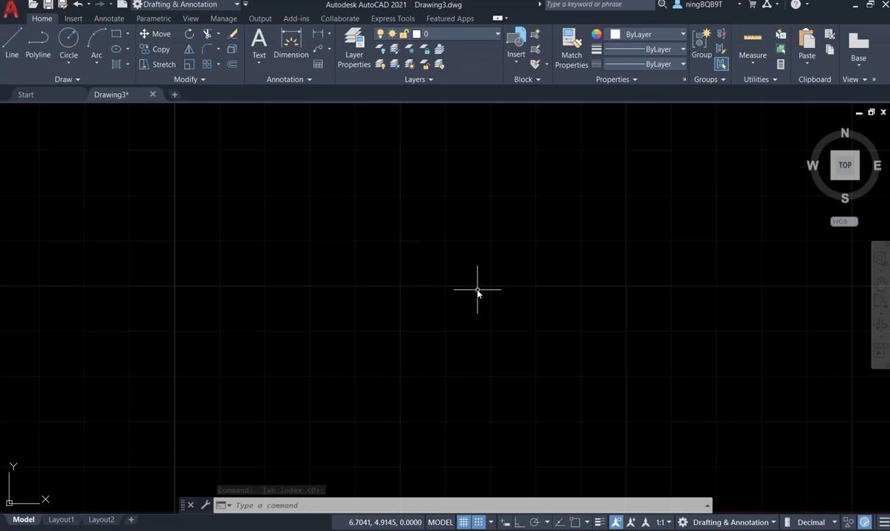
Step: Zoom out with the mouse wheel until the UCS icon at the origin is visible
{"action": "scroll", "coordinate": [478, 290], "scroll_direction": "down", "scroll_amount": 2}
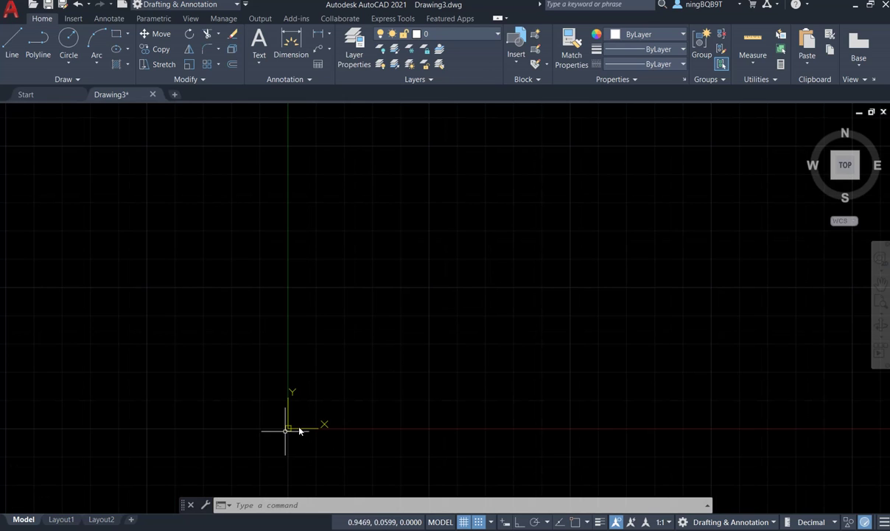
{"action": "scroll", "coordinate": [391, 346], "scroll_direction": "down", "scroll_amount": 1}
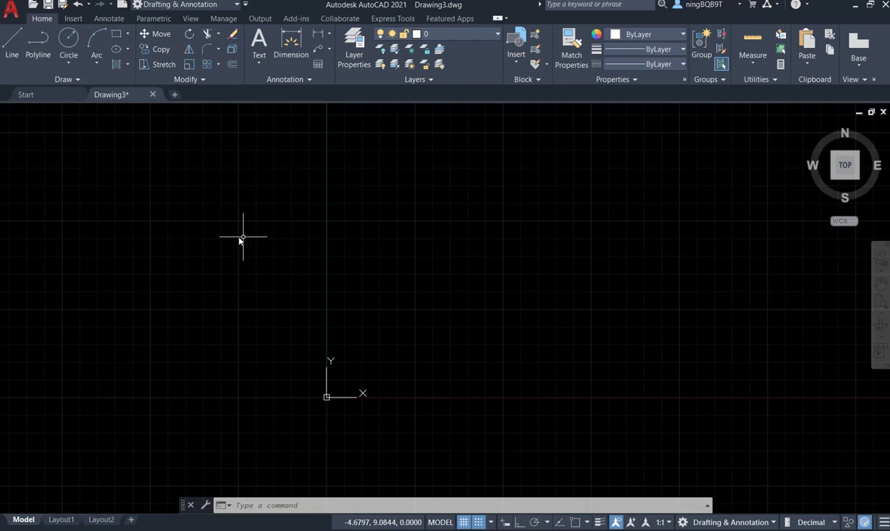
{"action": "left_click", "coordinate": [79, 81]}
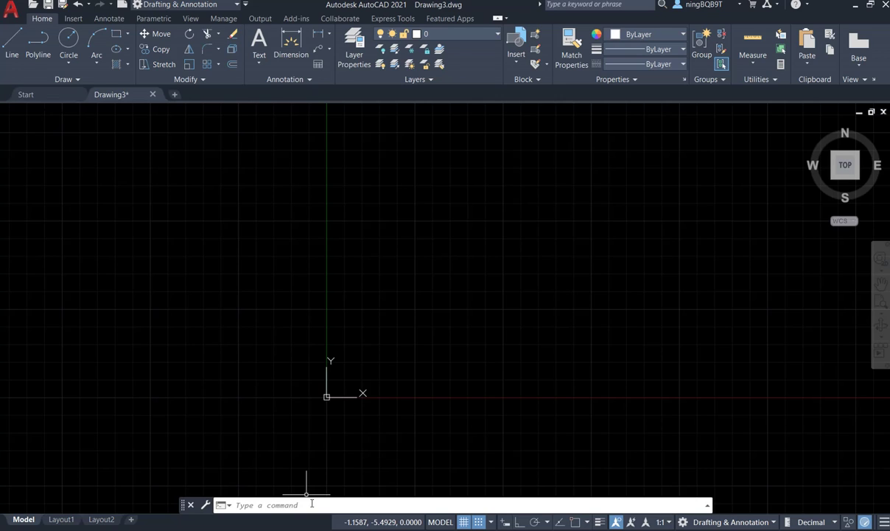
Step: Place a point at the origin (0,0) with the POINT command
{"action": "left_click", "coordinate": [312, 505]}
{"action": "type", "text": "P"}
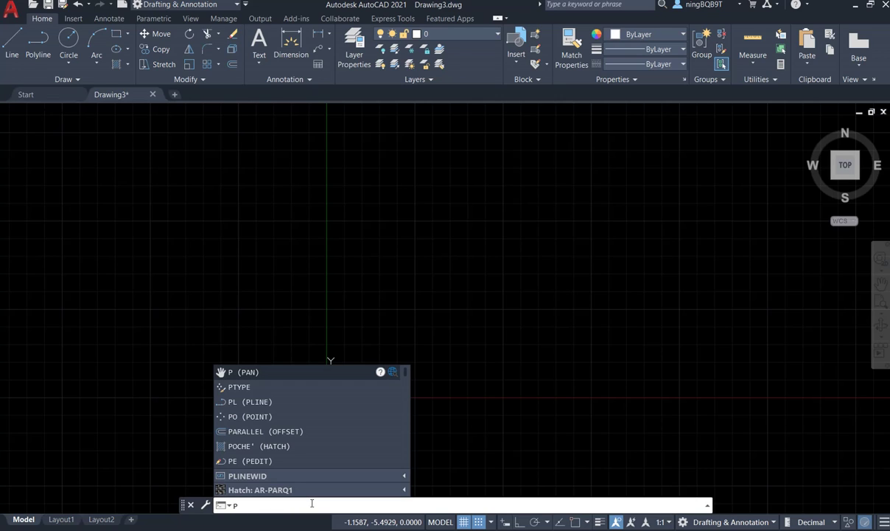
{"action": "type", "text": "OINT"}
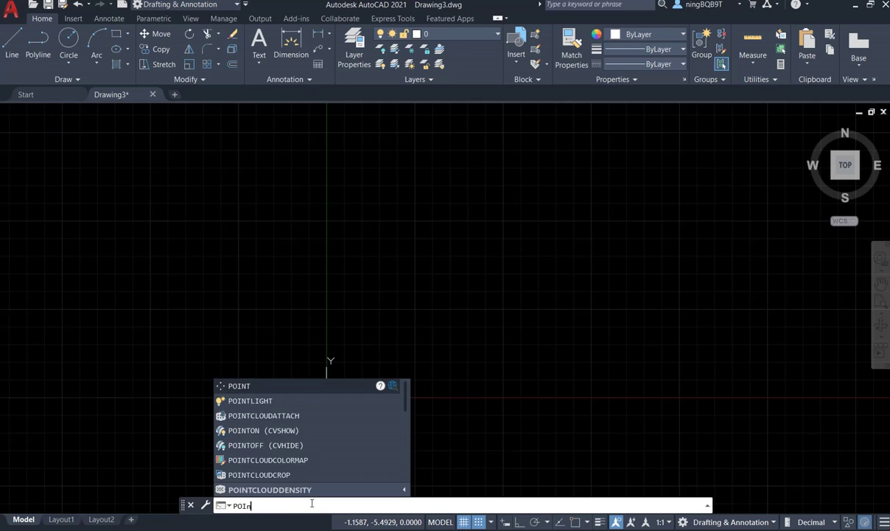
{"action": "left_click", "coordinate": [243, 387]}
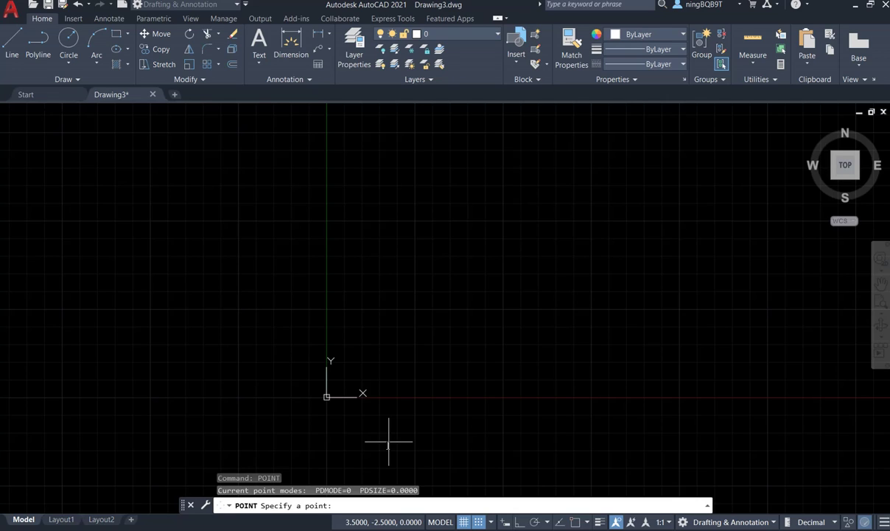
{"action": "type", "text": "0,0"}
{"action": "key", "text": "Return"}
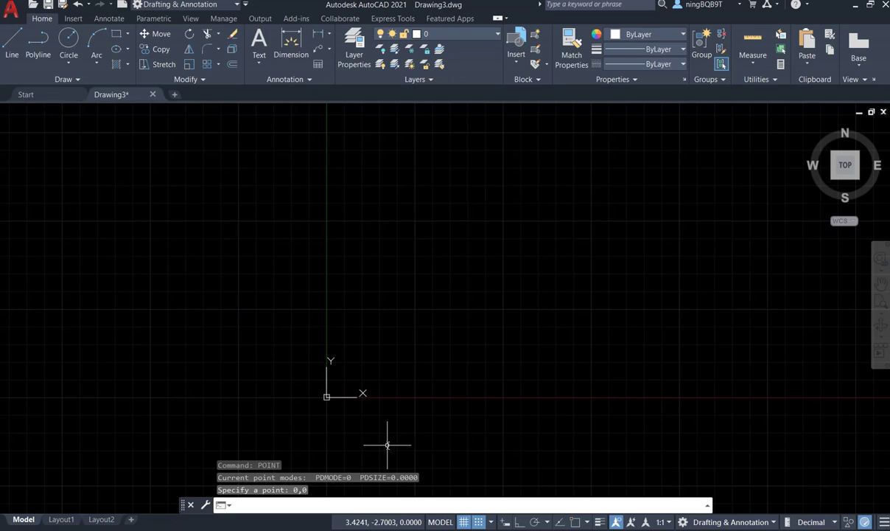
Step: Place points at 5,5, 10,10 and 15,15 using the POINT command
{"action": "type", "text": "point"}
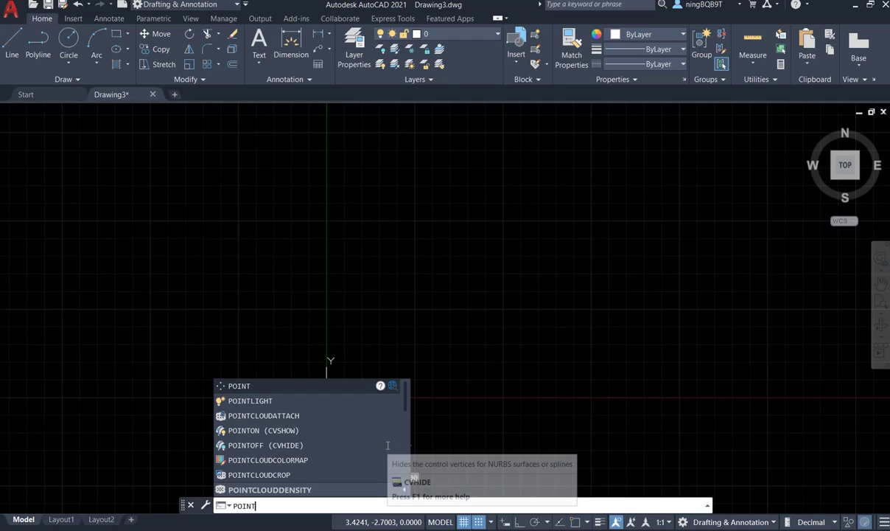
{"action": "key", "text": "Return"}
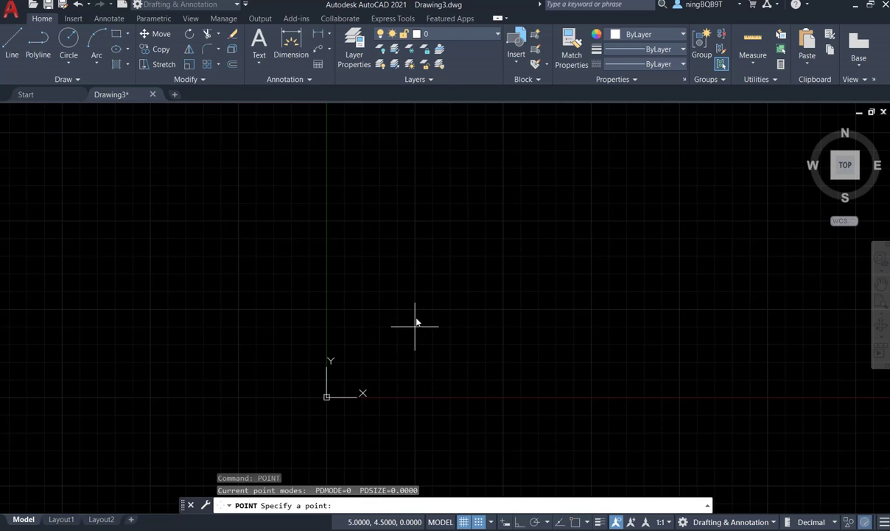
{"action": "type", "text": "5,5"}
{"action": "key", "text": "Return"}
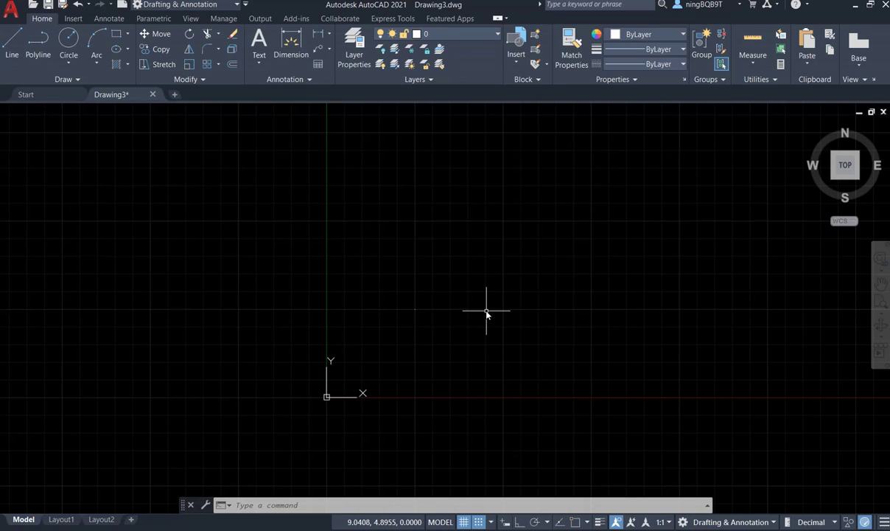
{"action": "type", "text": "po"}
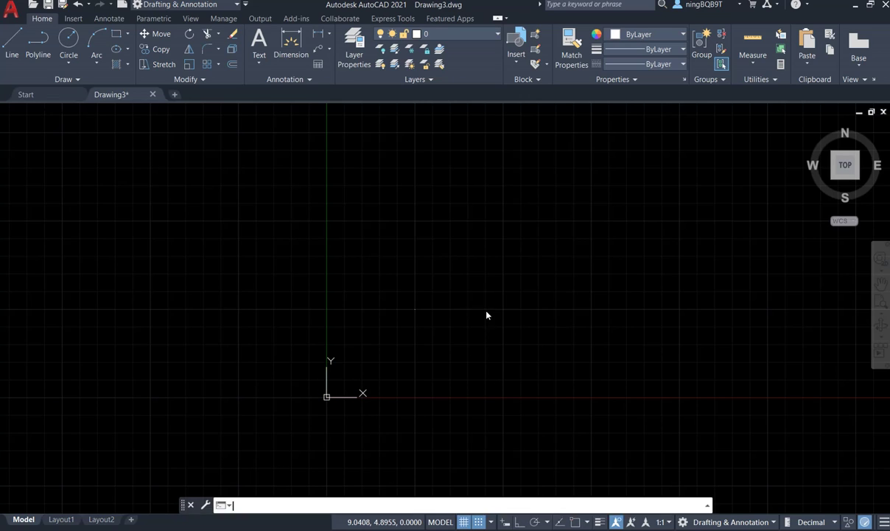
{"action": "key", "text": "Return"}
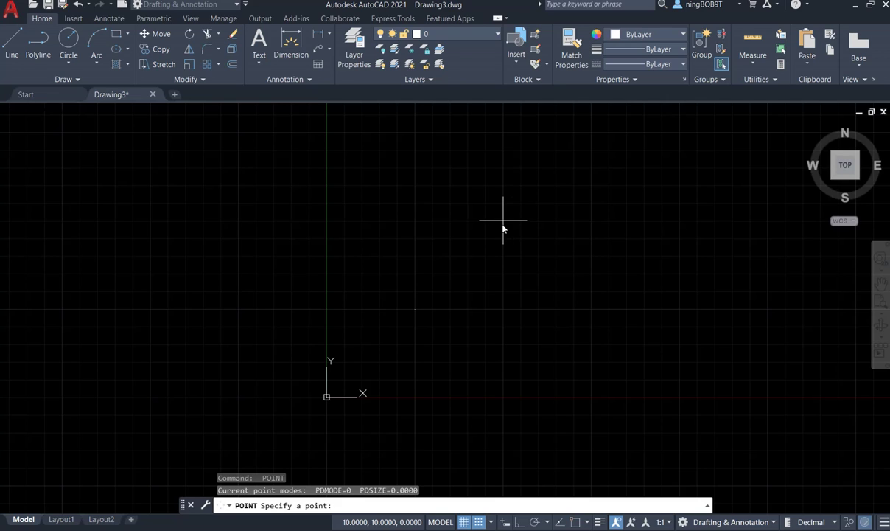
{"action": "type", "text": "10,10"}
{"action": "key", "text": "Return"}
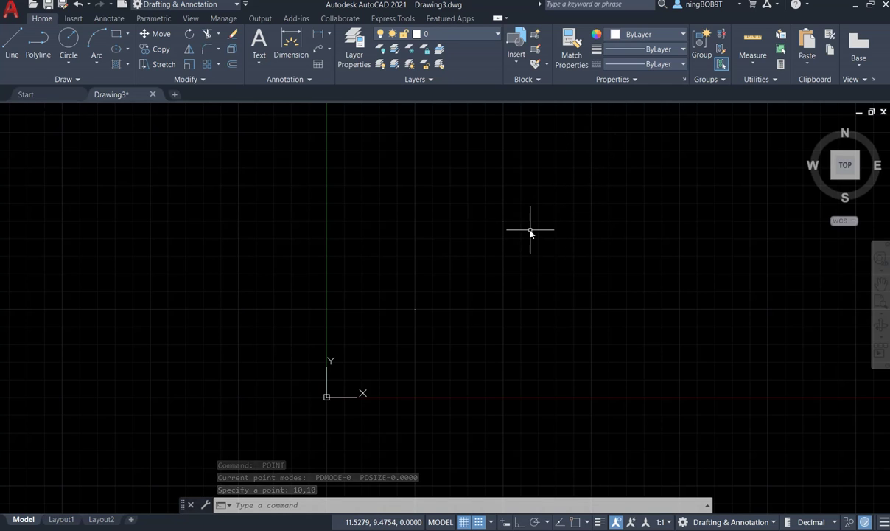
{"action": "key", "text": "Return"}
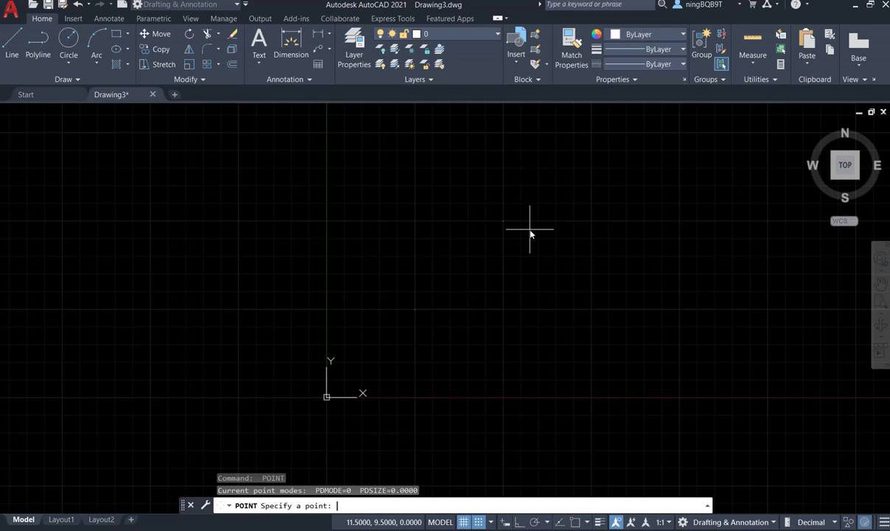
{"action": "type", "text": "15,15"}
{"action": "key", "text": "Return"}
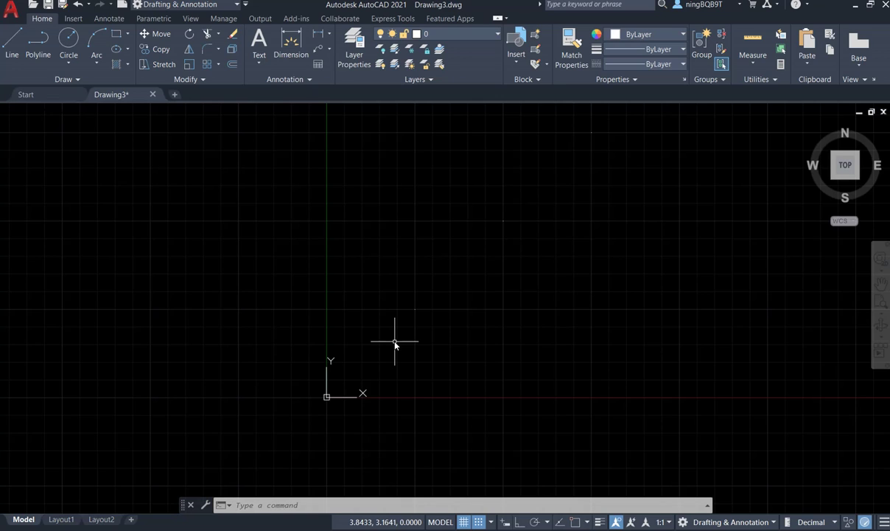
Step: Set the point style to the square symbol at 5% relative size
{"action": "type", "text": "P"}
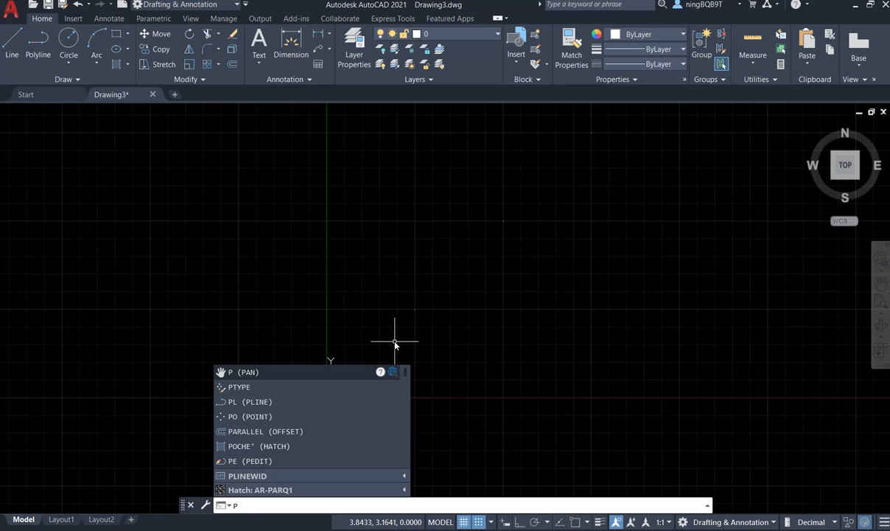
{"action": "type", "text": "EYPE"}
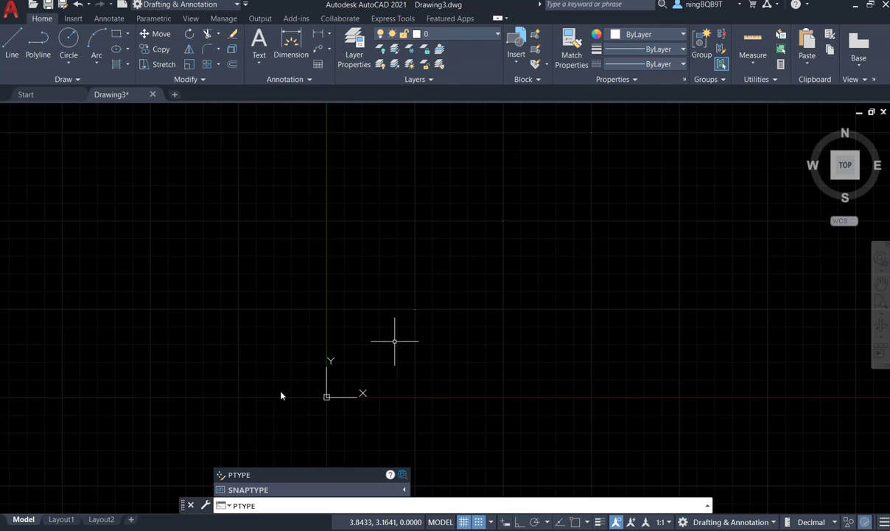
{"action": "key", "text": "Return"}
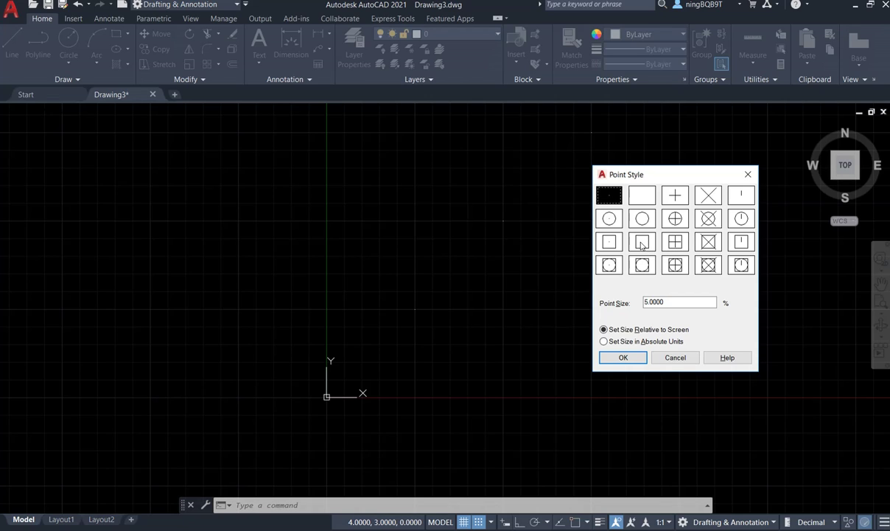
{"action": "left_click", "coordinate": [642, 244]}
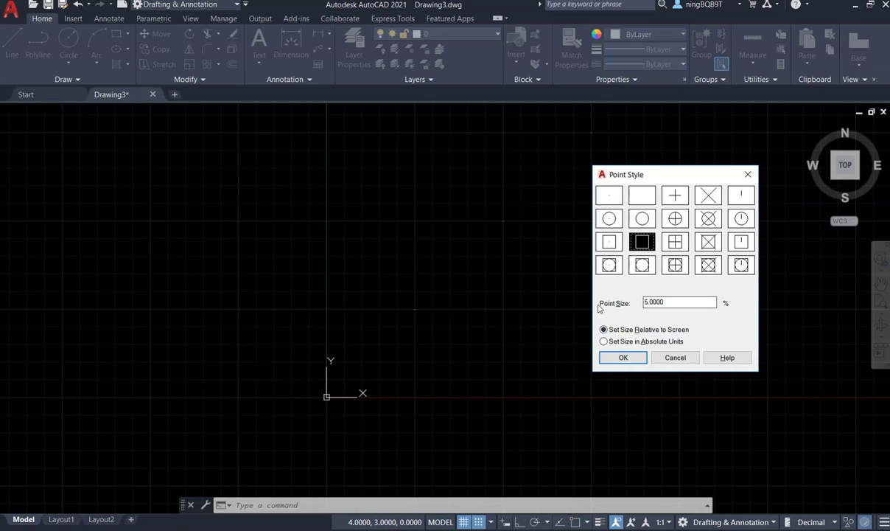
{"action": "left_click", "coordinate": [667, 303]}
{"action": "left_click", "coordinate": [623, 357]}
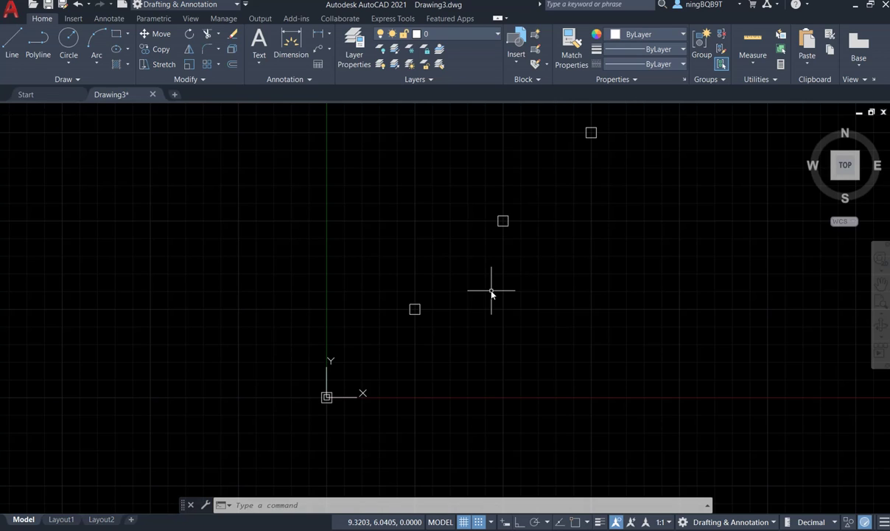
Step: Switch the point size setting to absolute units in the Point Style dialog
{"action": "type", "text": "pt"}
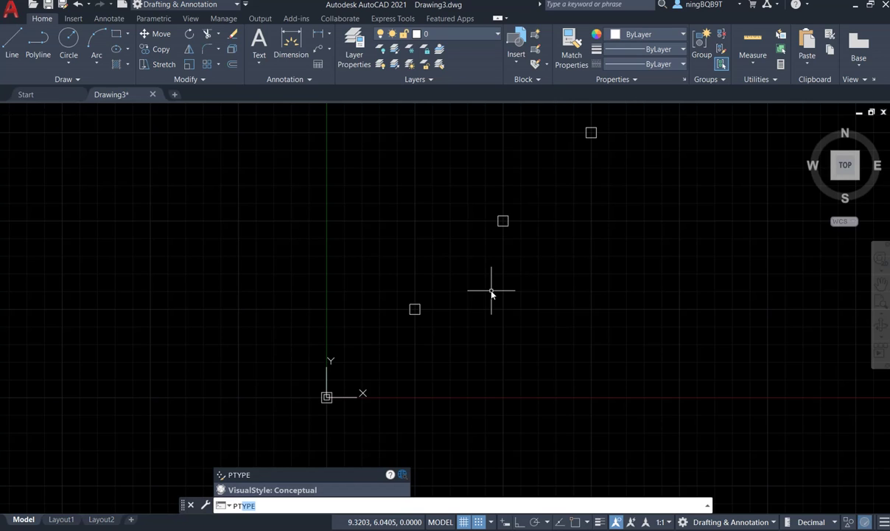
{"action": "key", "text": "Return"}
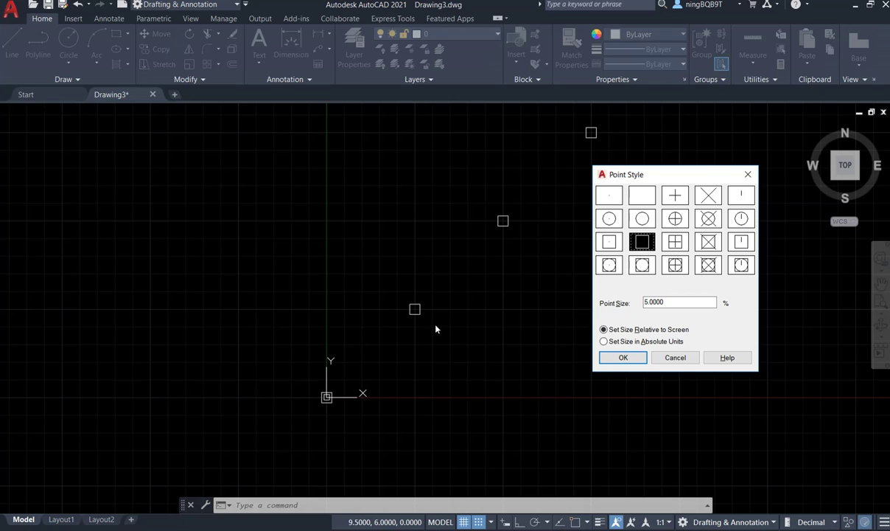
{"action": "left_click", "coordinate": [604, 342]}
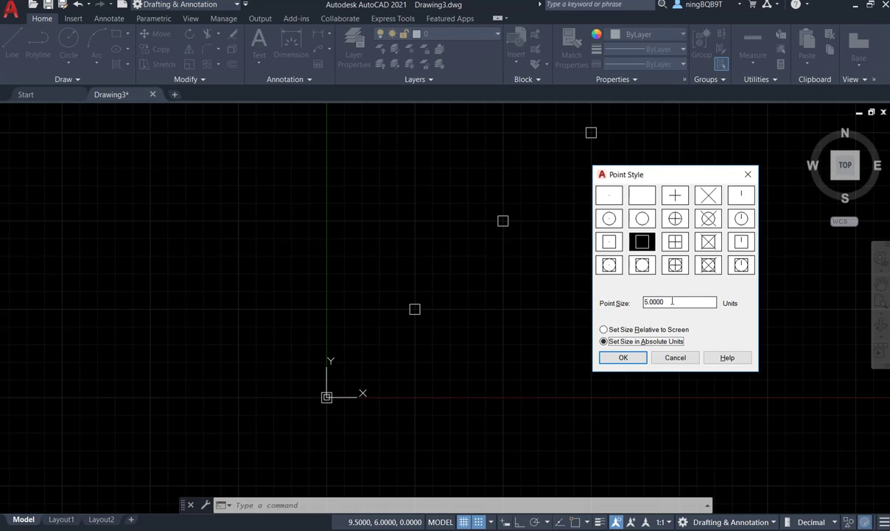
{"action": "left_click", "coordinate": [623, 358]}
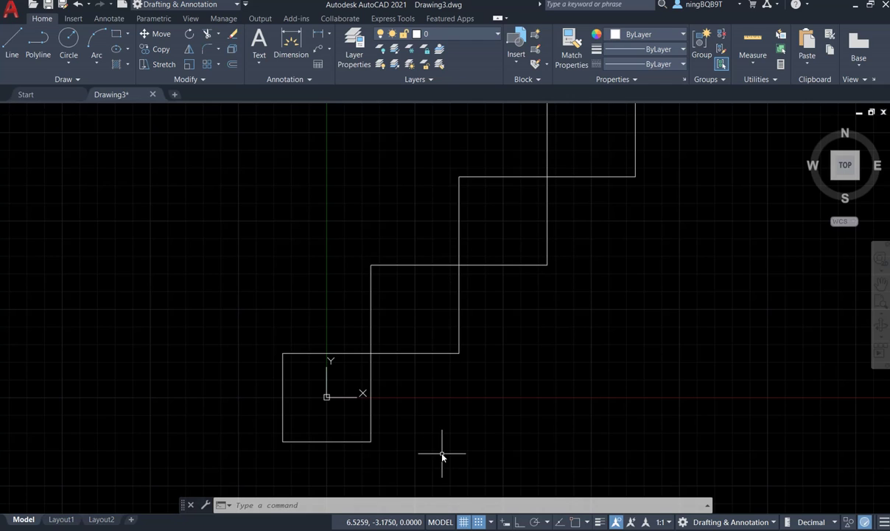
Step: Choose the circle-with-cross point style and enter a point size of 2
{"action": "type", "text": "PTYPE"}
{"action": "key", "text": "Return"}
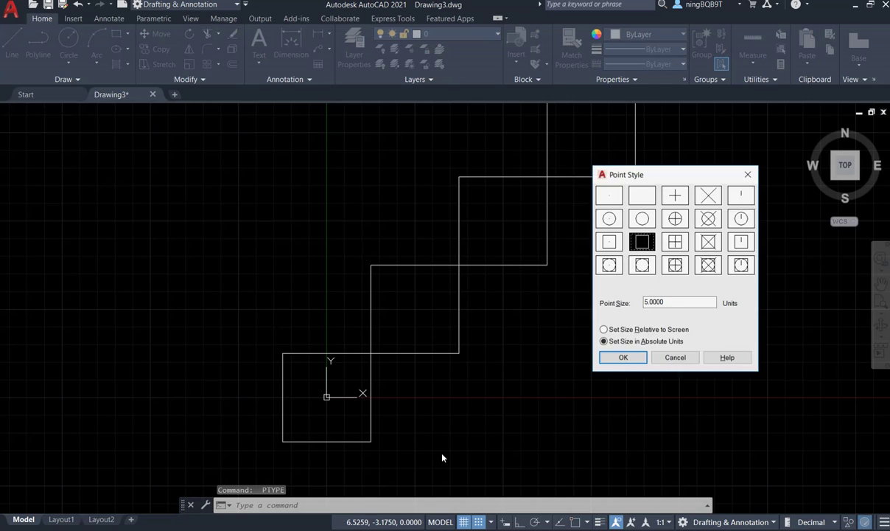
{"action": "left_click", "coordinate": [708, 219]}
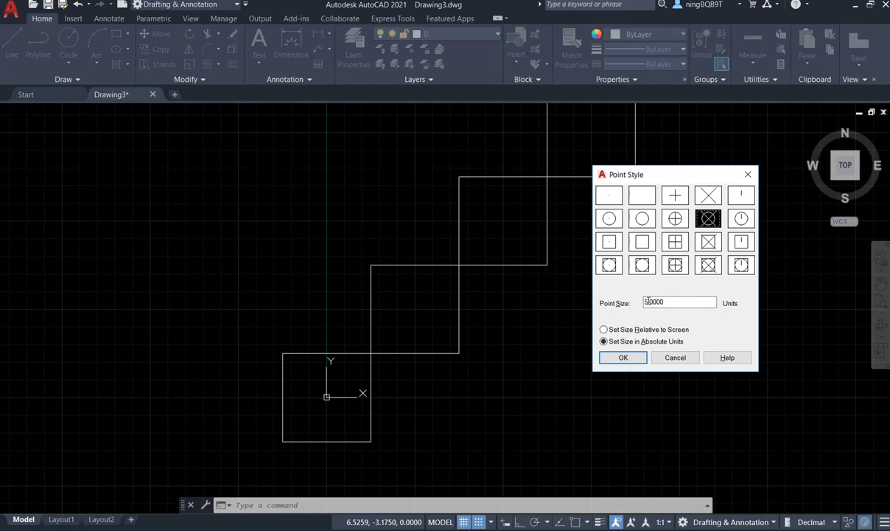
{"action": "left_click_drag", "start_coordinate": [648, 301], "coordinate": [644, 303]}
{"action": "type", "text": "2"}
{"action": "left_click", "coordinate": [622, 358]}
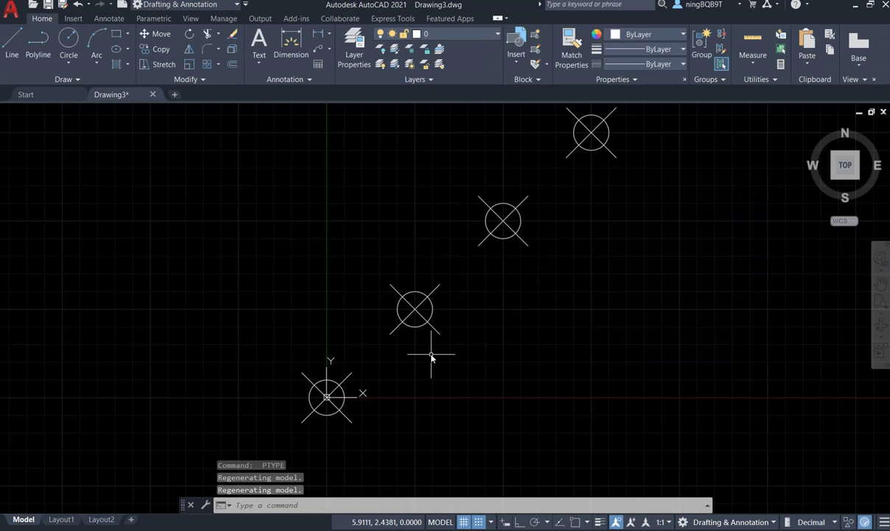